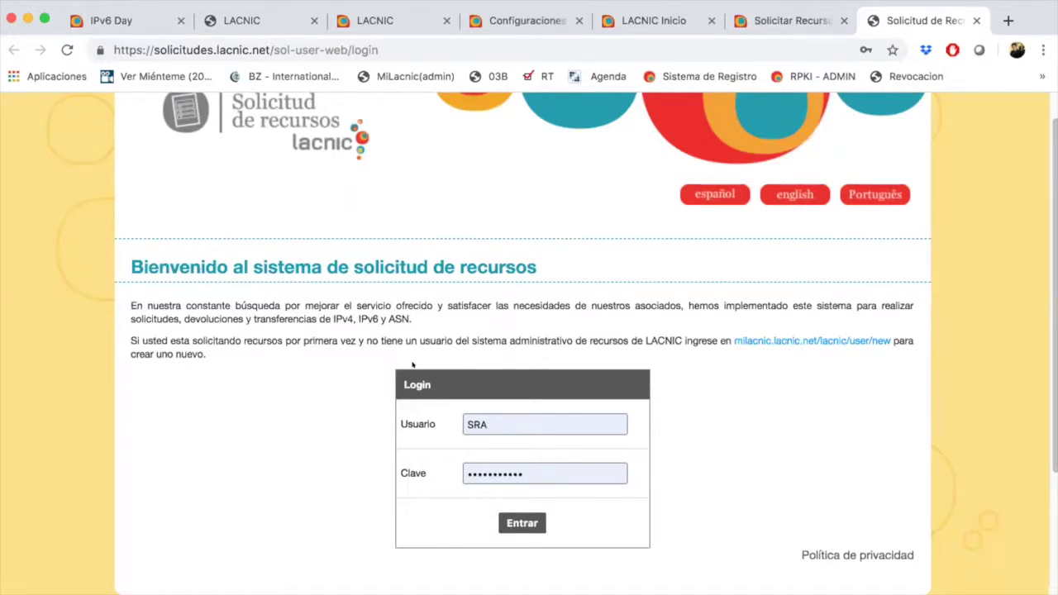
# Replace the saved username in the resource request login form with ail
pyautogui.moveTo(143, 340); pyautogui.dragTo(386, 327)
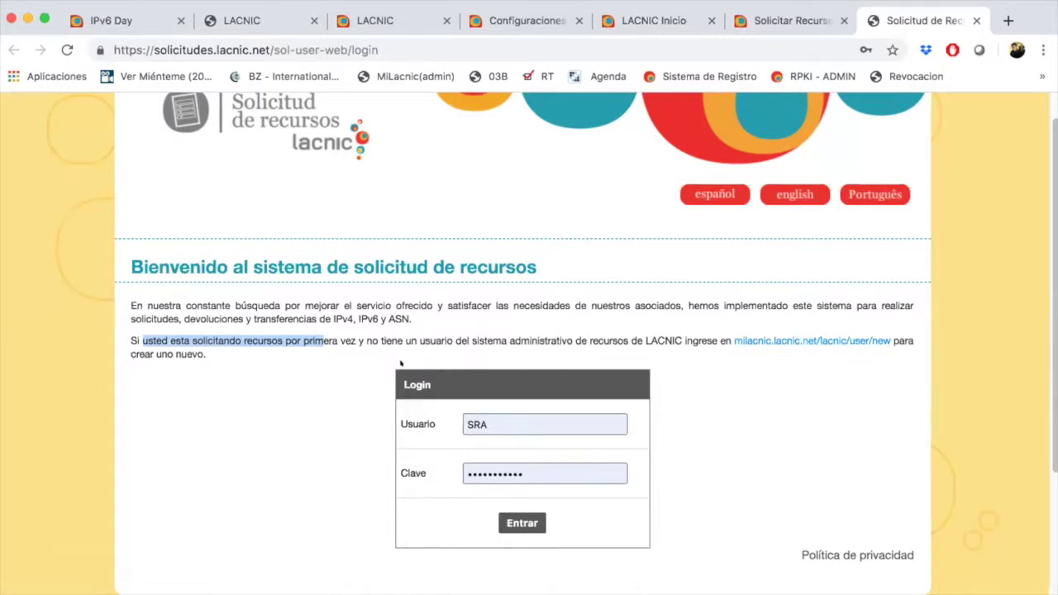
pyautogui.press('Tab')
pyautogui.press('BackSpace')
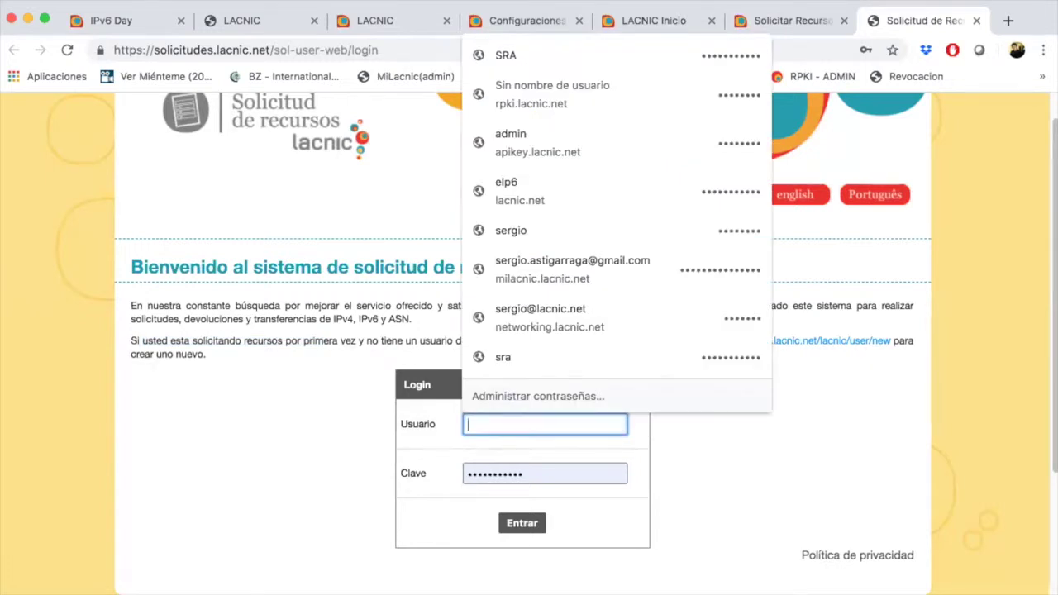
pyautogui.write('ail')
pyautogui.press('Tab')
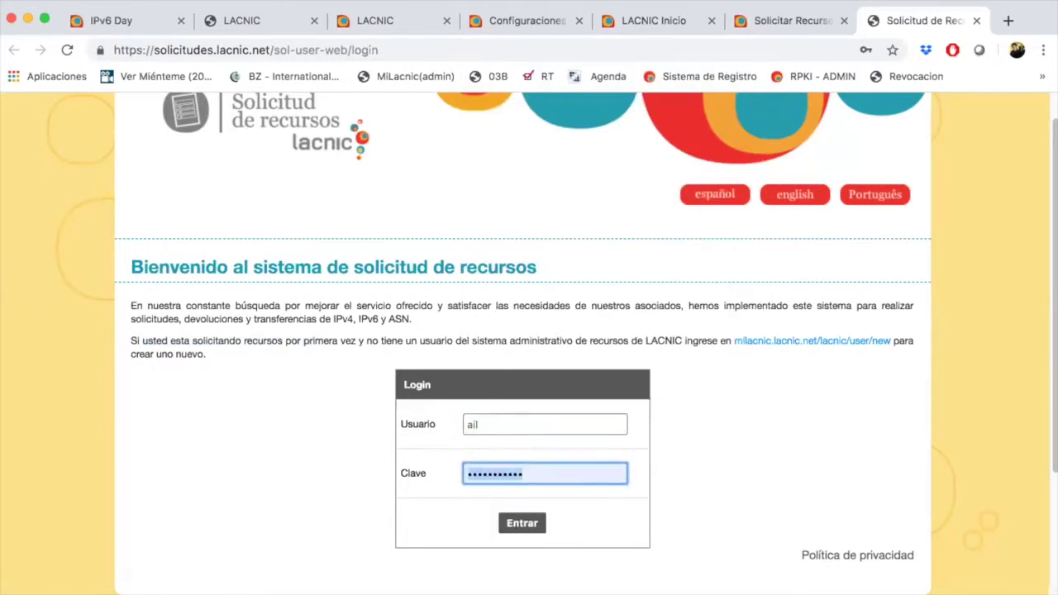
# Replace the saved password with the account's own password and log in to the resource request system
pyautogui.write('••••••••')
pyautogui.press('BackSpace')
pyautogui.press('BackSpace')
pyautogui.press('BackSpace')
pyautogui.press('BackSpace')
pyautogui.press('BackSpace')
pyautogui.press('BackSpace')
pyautogui.press('BackSpace')
pyautogui.press('BackSpace')
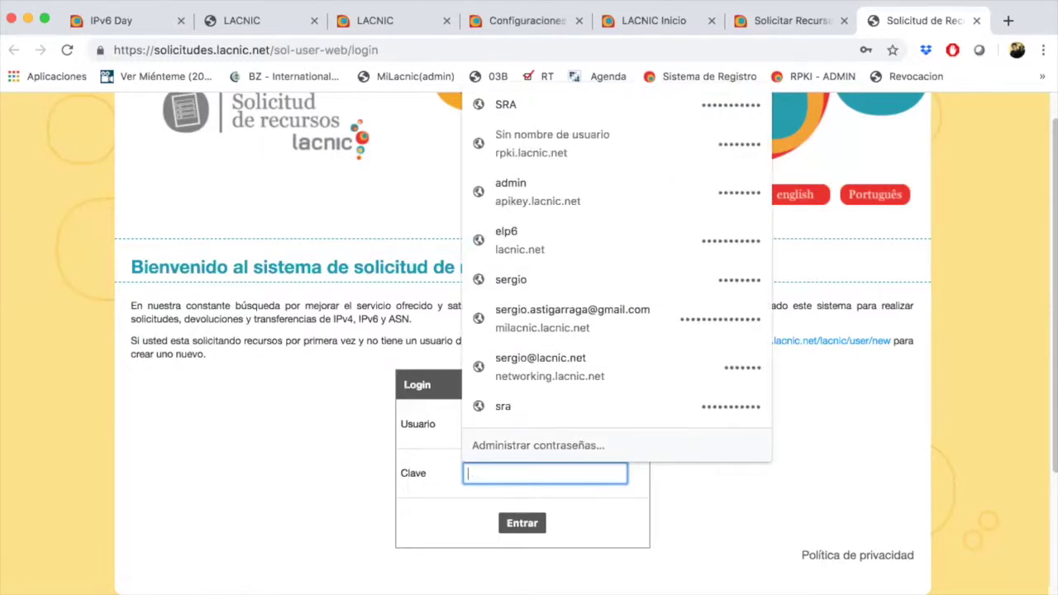
pyautogui.write('•••••••••')
pyautogui.press('Return')
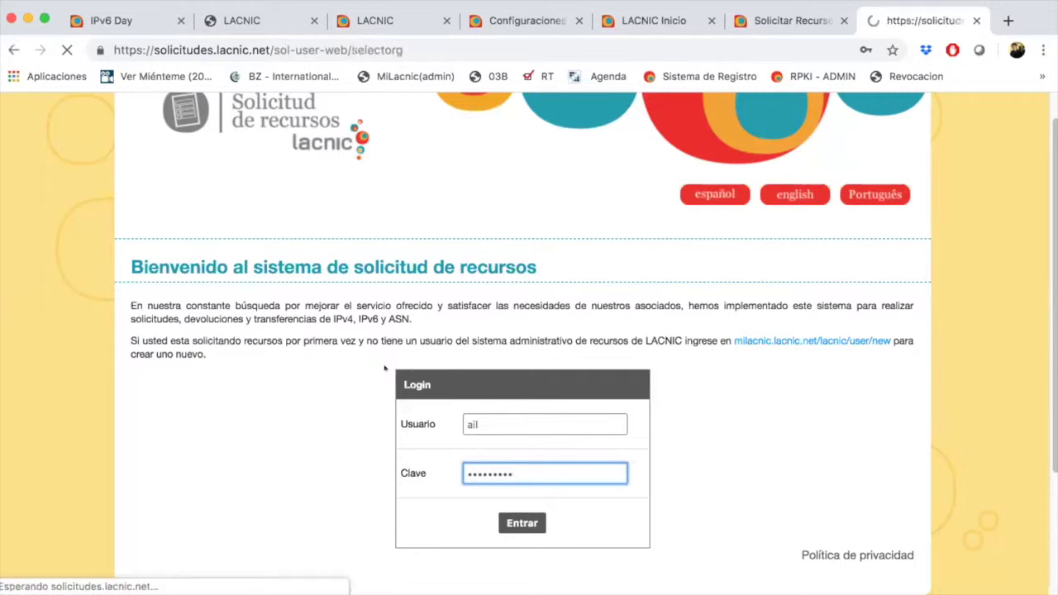
# Review which organizations the logged-in user ID can choose on the organization selection page
pyautogui.scroll(-1, 348, 343)
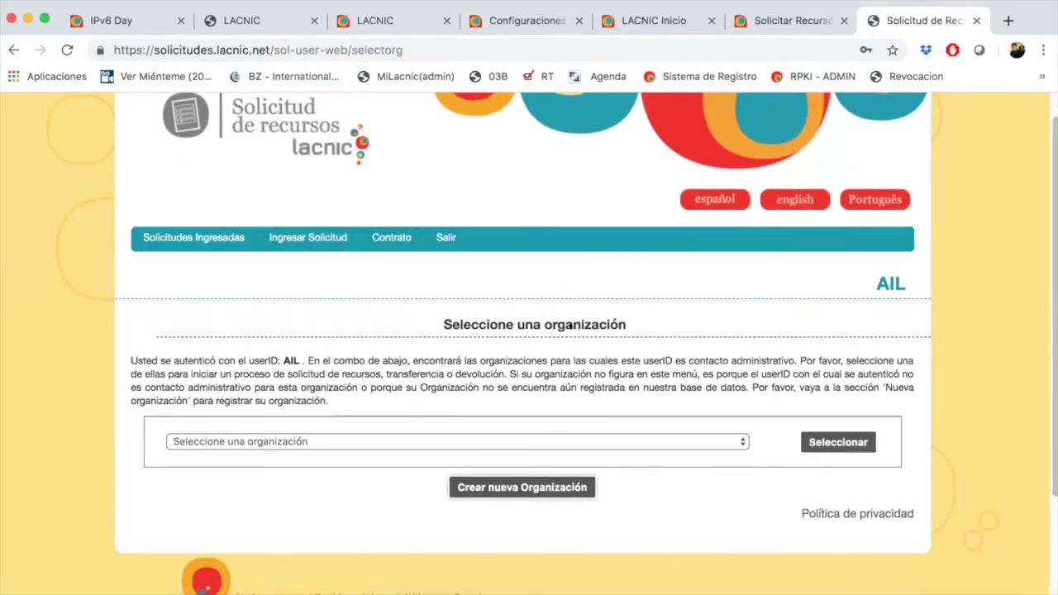
pyautogui.scroll(-1, 454, 313)
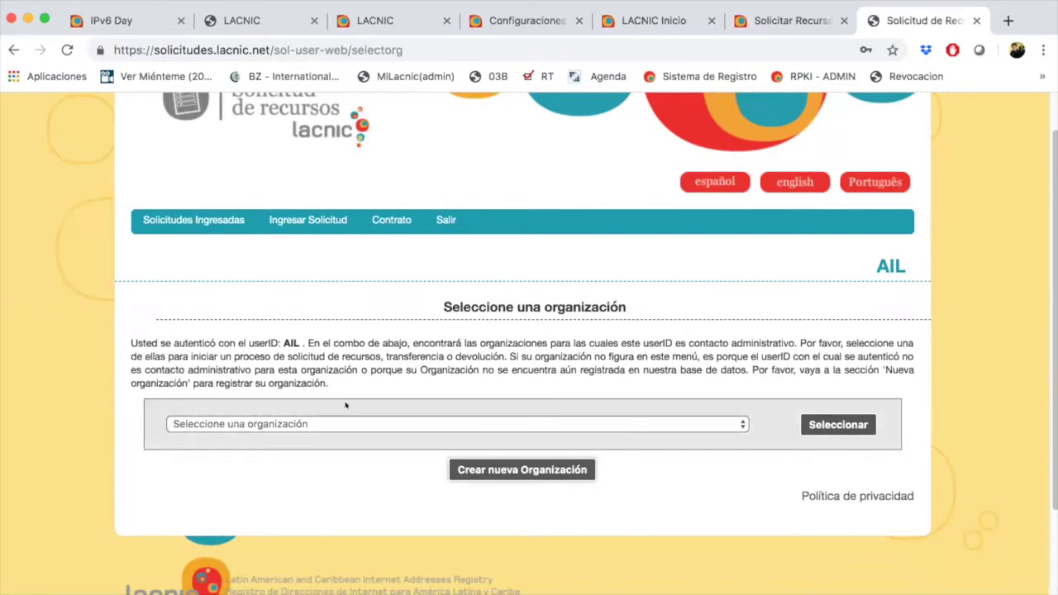
pyautogui.scroll(-1, 345, 404)
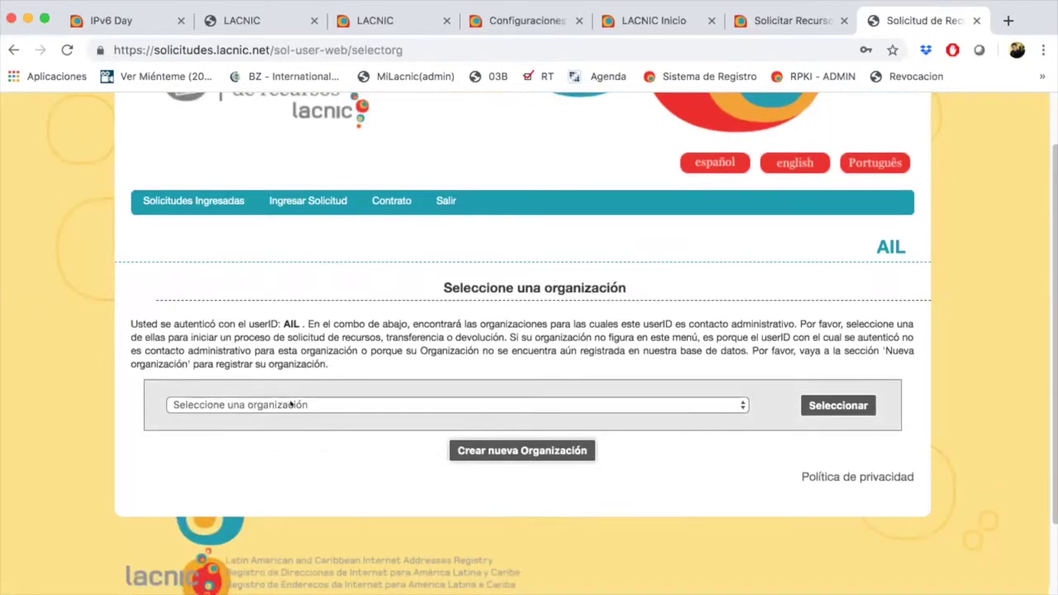
pyautogui.click(291, 404)
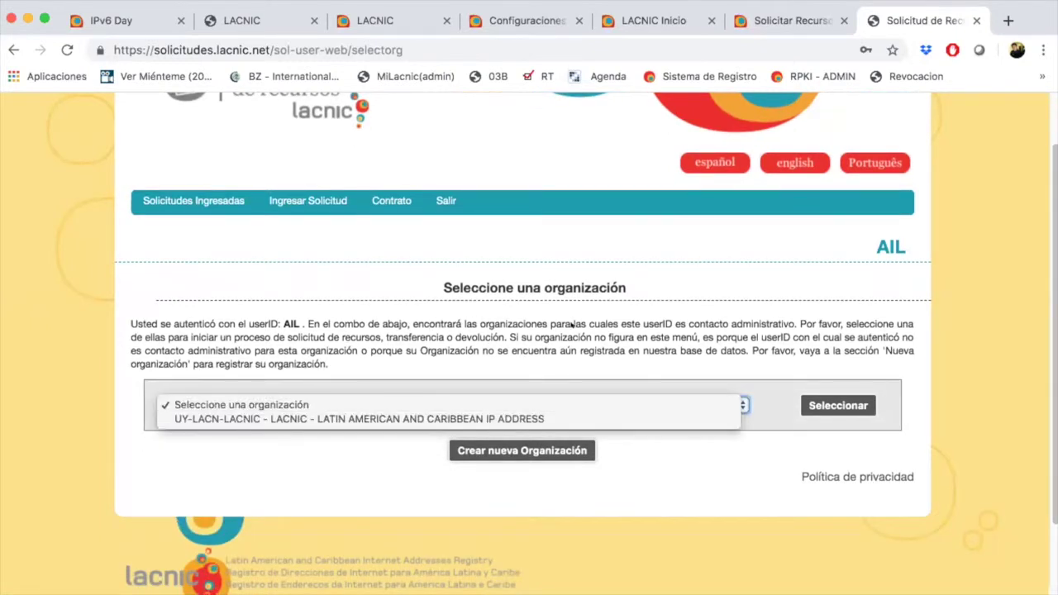
pyautogui.click(829, 326)
pyautogui.click(867, 243)
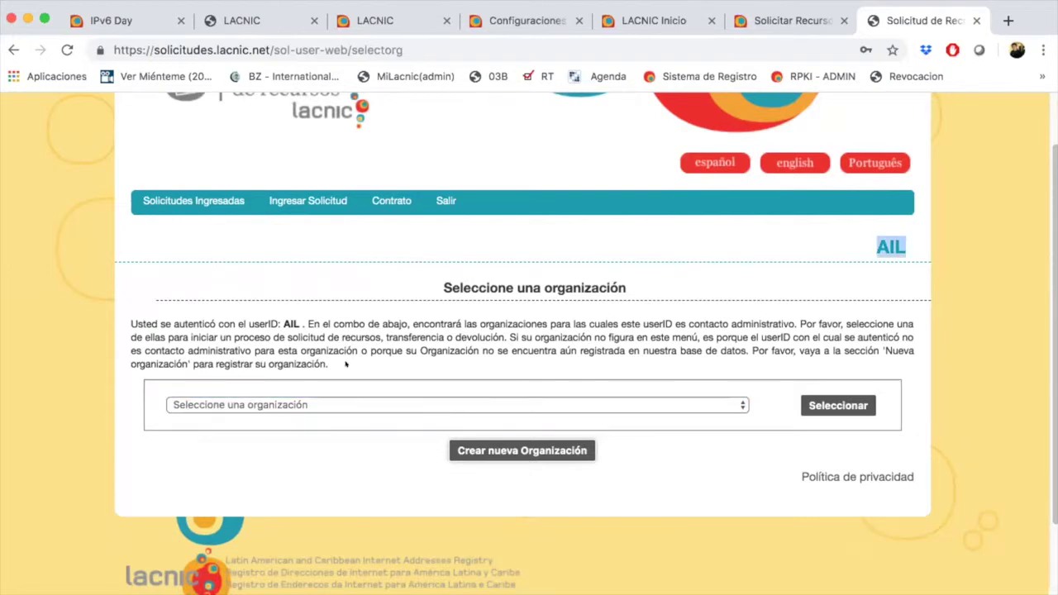
pyautogui.click(265, 404)
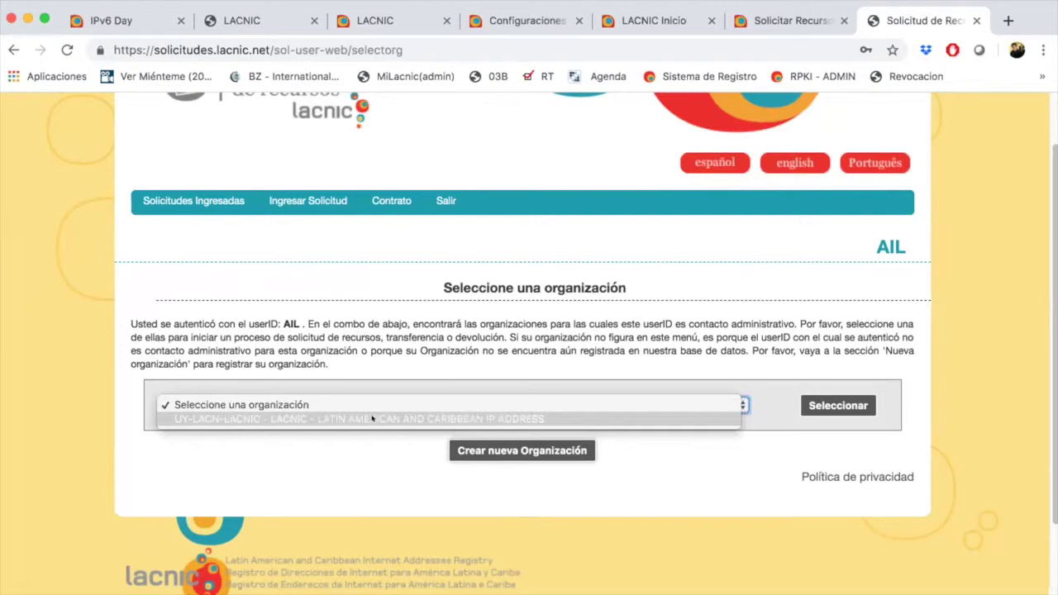
pyautogui.click(410, 328)
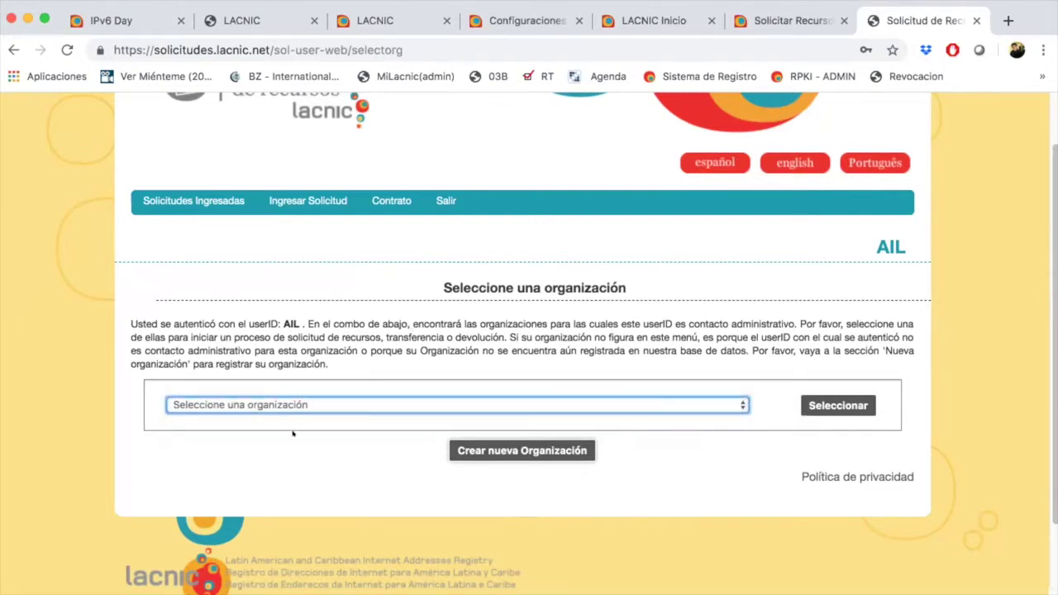
# Open the form for creating a new organization and look over its registration fields
pyautogui.scroll(-1, 294, 433)
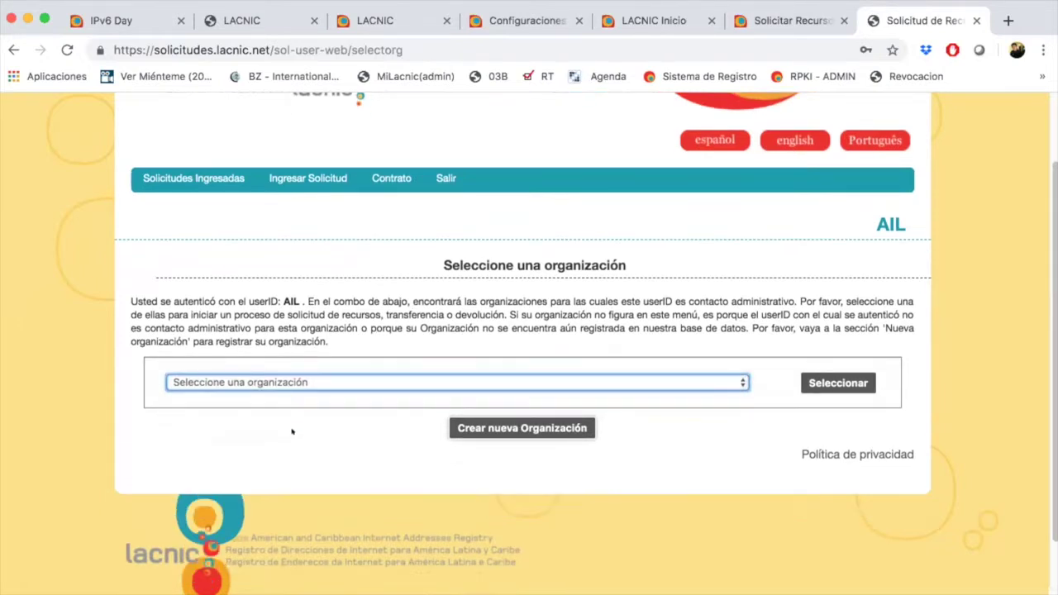
pyautogui.click(521, 425)
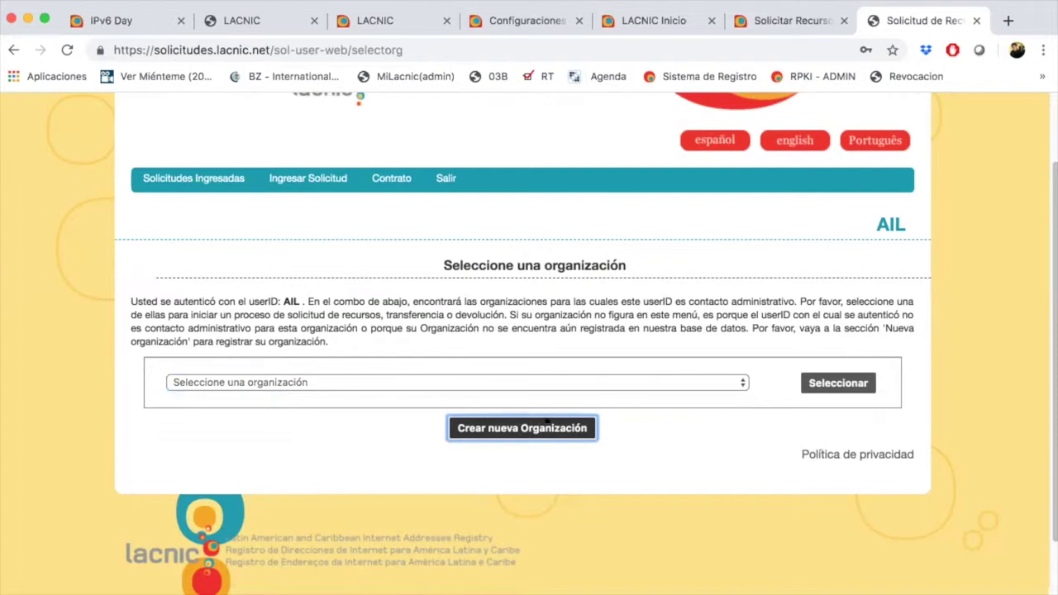
pyautogui.scroll(-3, 316, 329)
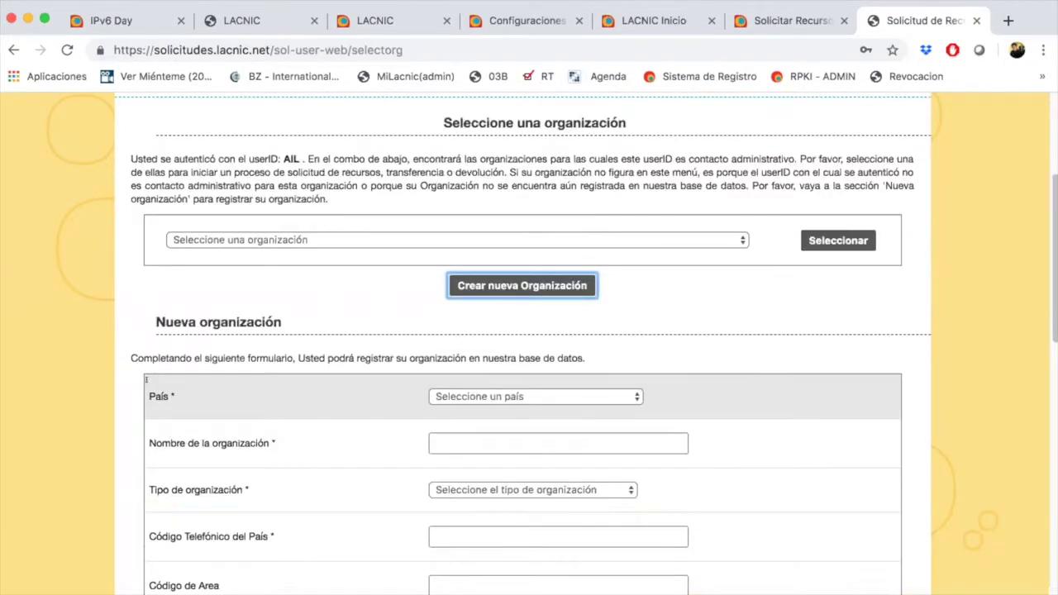
pyautogui.scroll(-3, 132, 381)
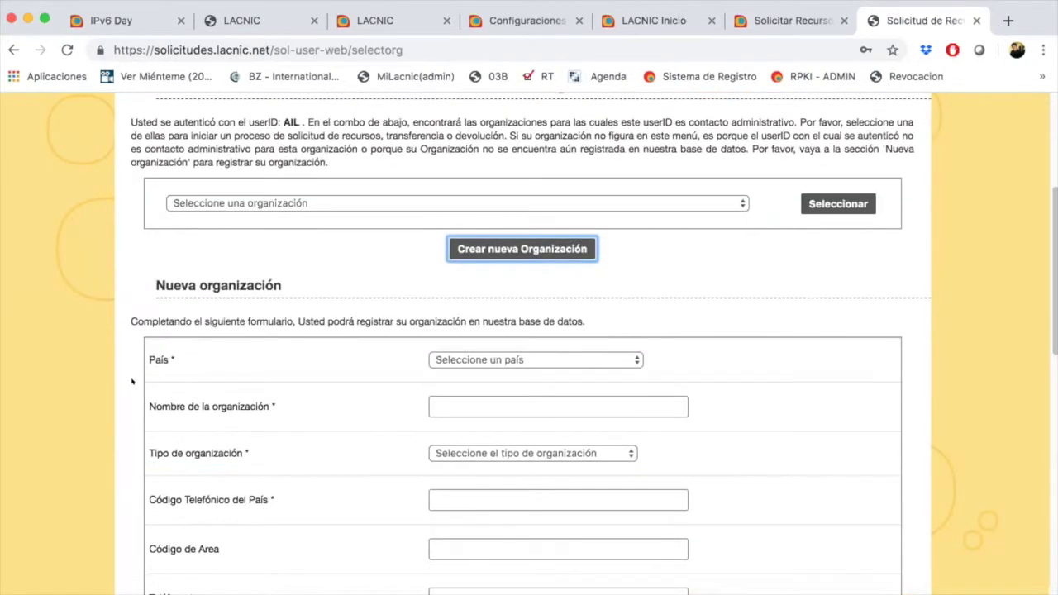
pyautogui.scroll(-2, 132, 381)
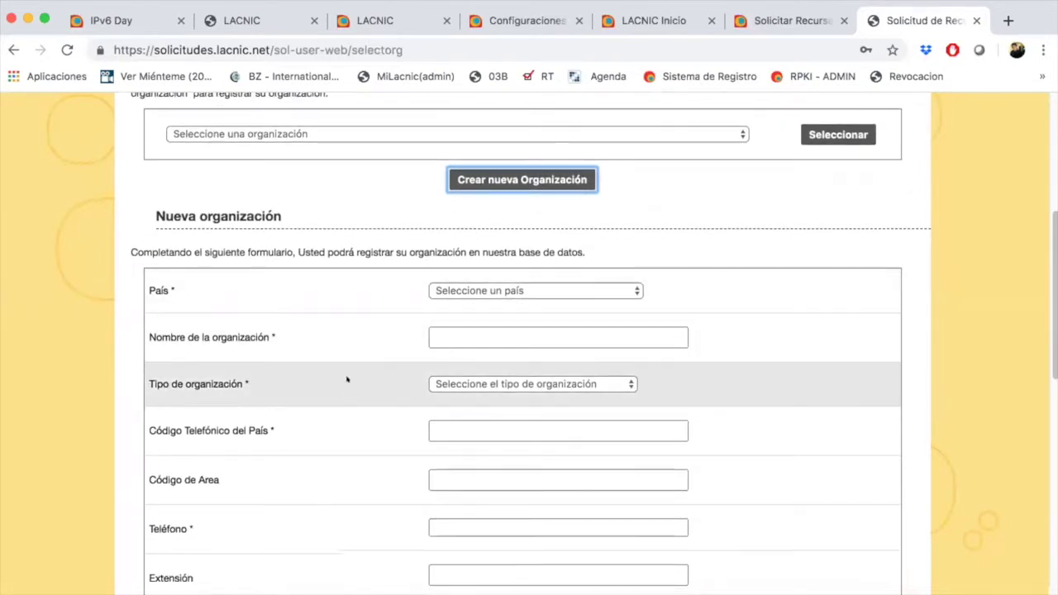
pyautogui.scroll(-2, 347, 356)
# Examine the organization type options offered in the new organization form without choosing one
pyautogui.moveTo(171, 329); pyautogui.dragTo(232, 329)
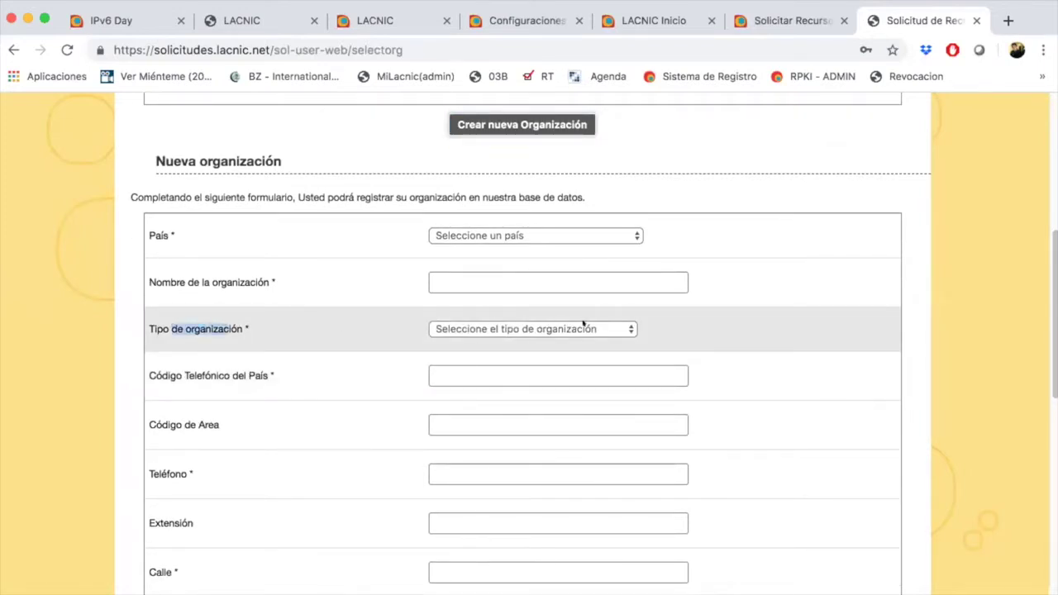
pyautogui.click(613, 327)
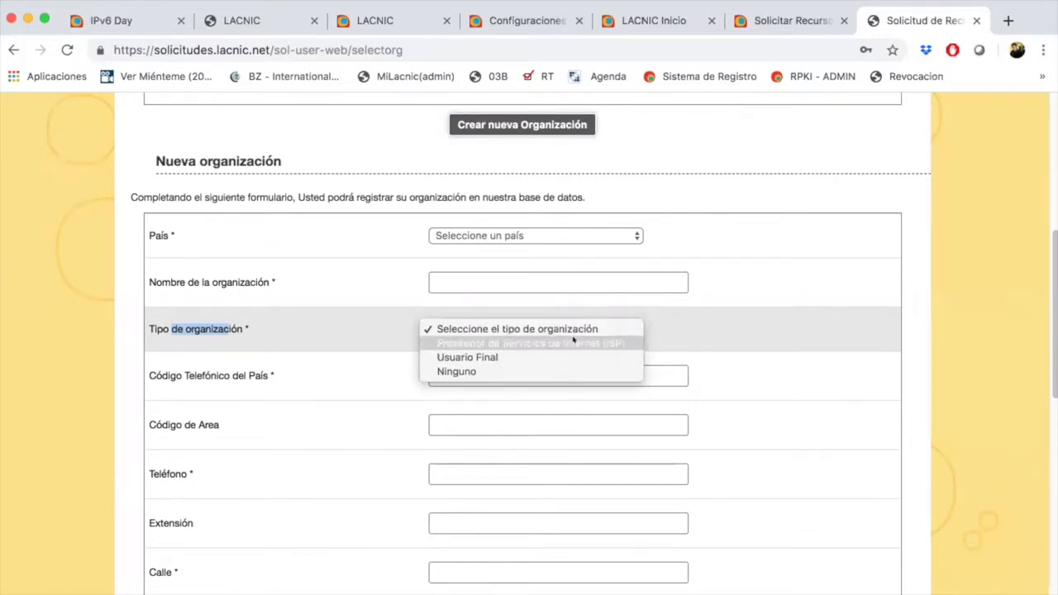
pyautogui.click(201, 300)
pyautogui.click(187, 331)
# Select the existing organization UY-LACN-LACNIC - LACNIC - LATIN AMERICAN AND CARIBBEAN IP ADDRESS and continue to the request types
pyautogui.scroll(4, 187, 329)
pyautogui.scroll(-3, 240, 417)
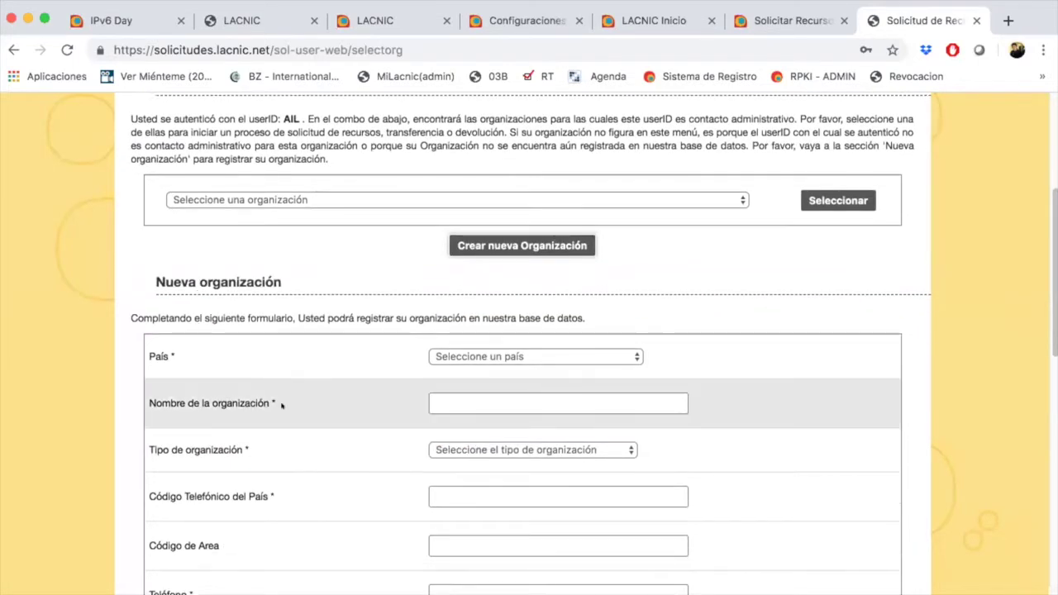
pyautogui.scroll(3, 240, 417)
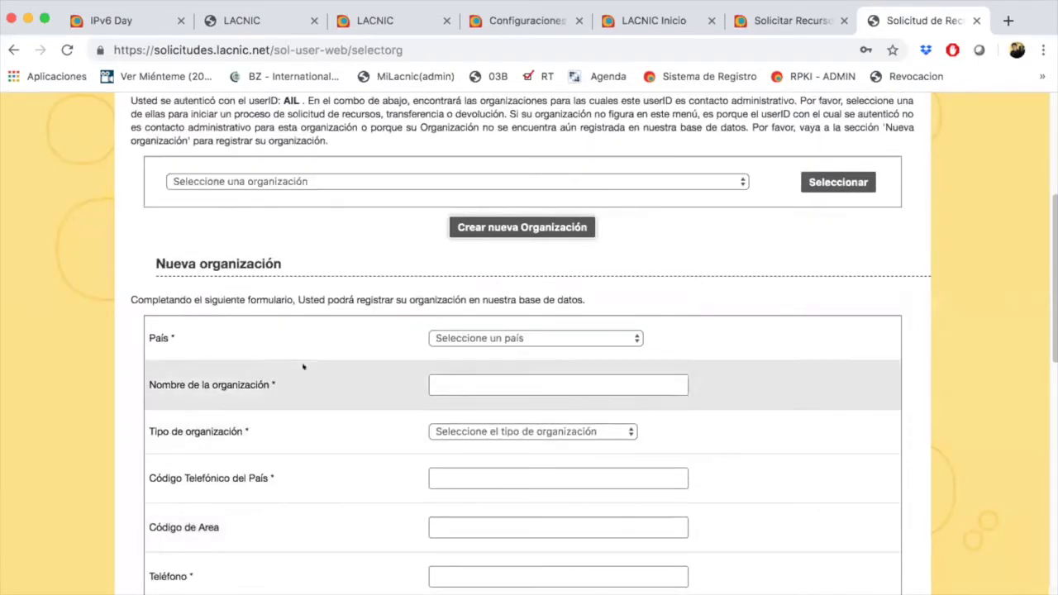
pyautogui.click(547, 181)
pyautogui.click(546, 195)
pyautogui.click(831, 174)
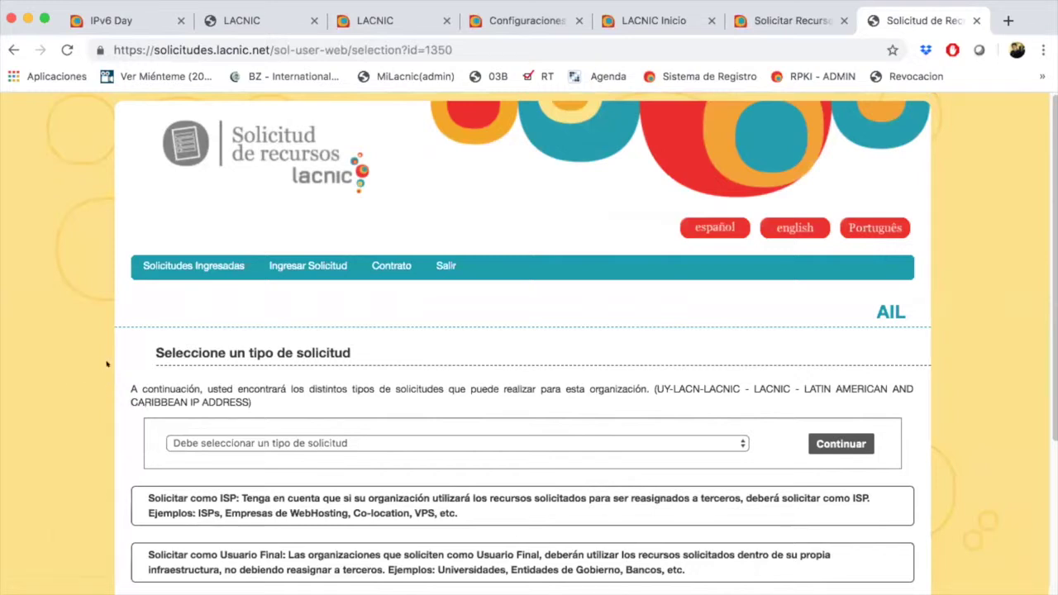
# Choose the request type "Solicitud IP versión 6 (IPv6 - Para ISP)" and continue to its form
pyautogui.scroll(-3, 106, 363)
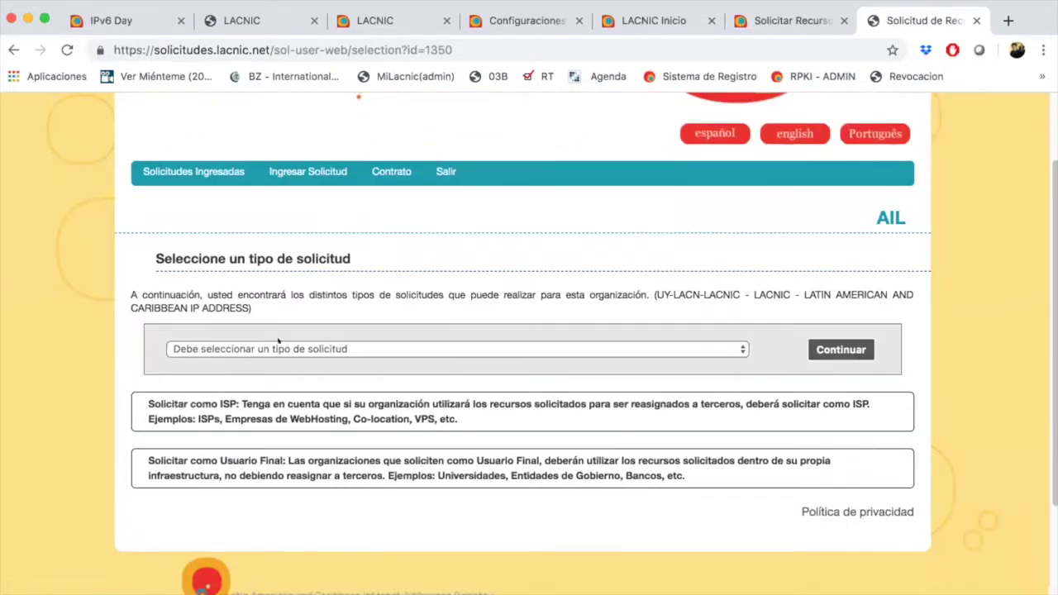
pyautogui.click(320, 341)
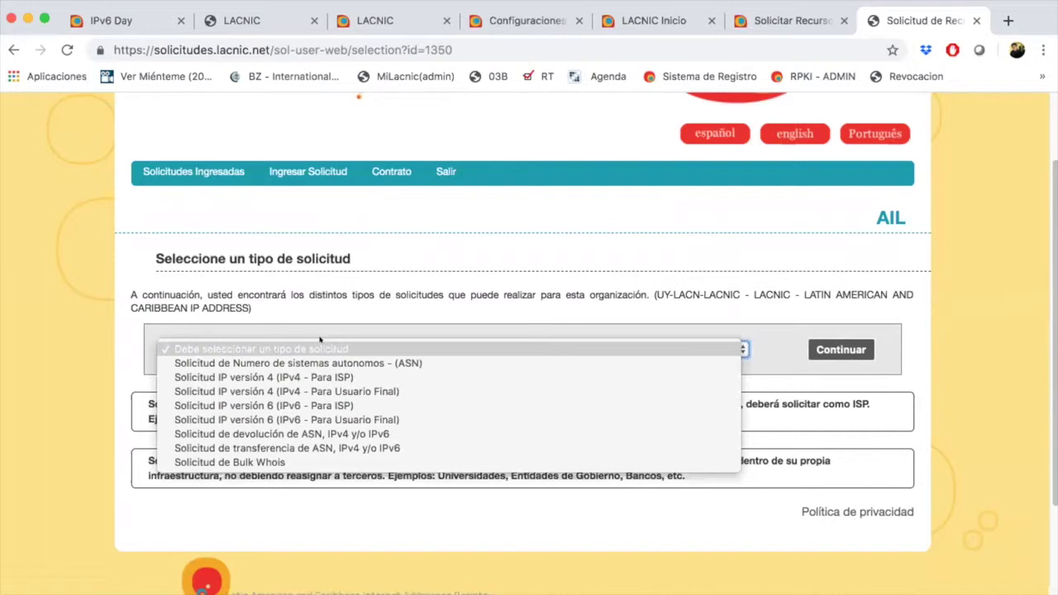
pyautogui.click(334, 405)
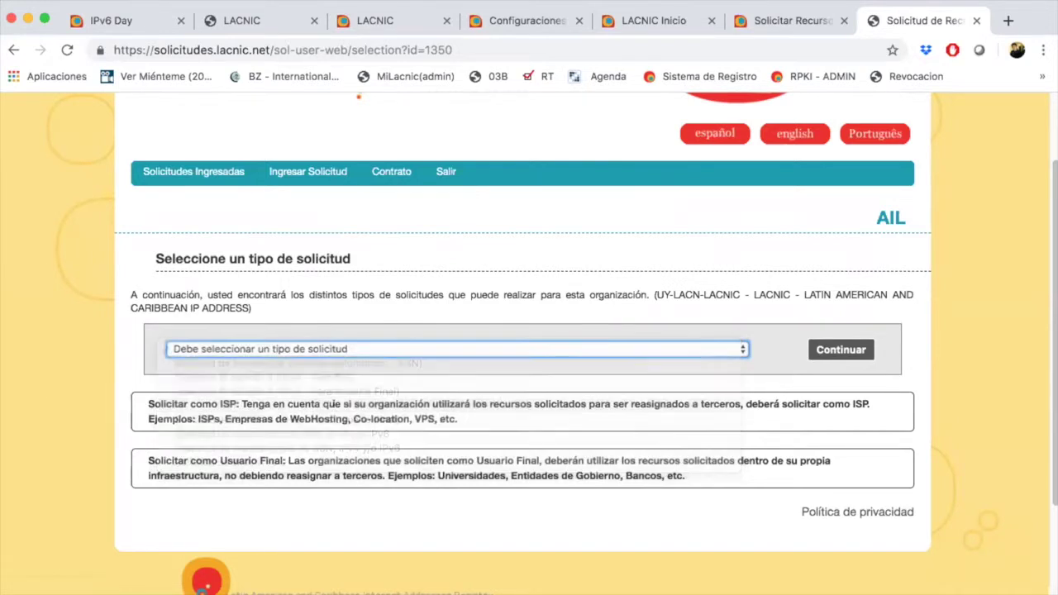
pyautogui.click(837, 350)
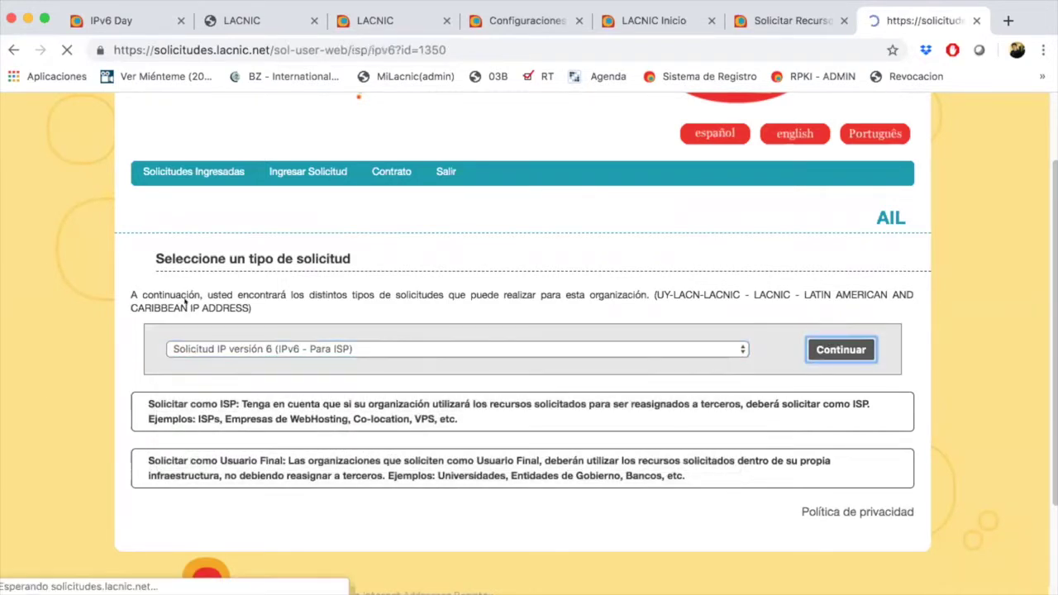
# Examine the administrative, billing and membership contact ID fields in the IPv6 request form
pyautogui.scroll(-3, 91, 374)
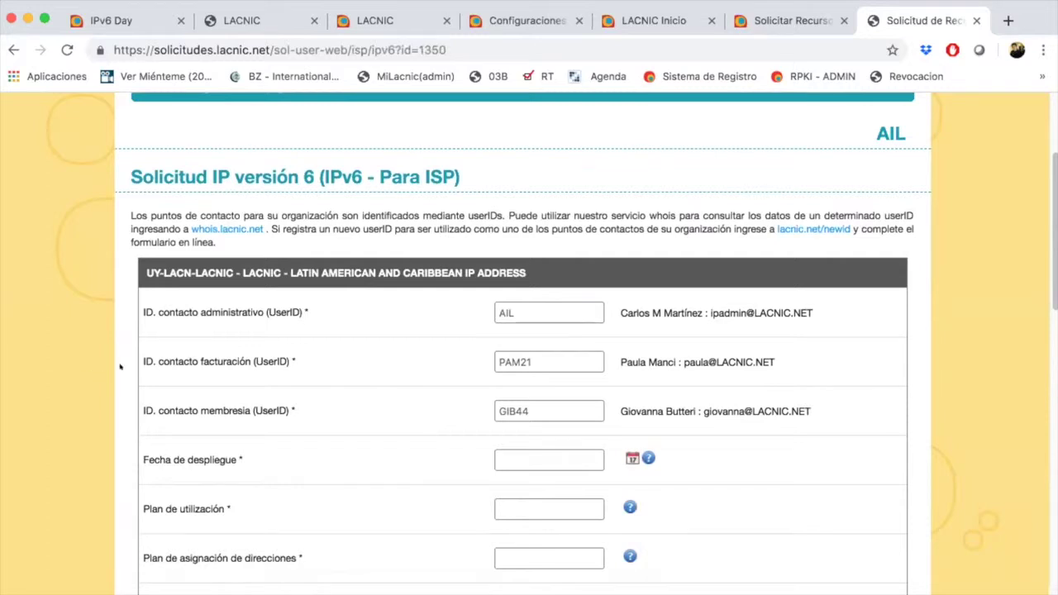
pyautogui.scroll(-1, 240, 322)
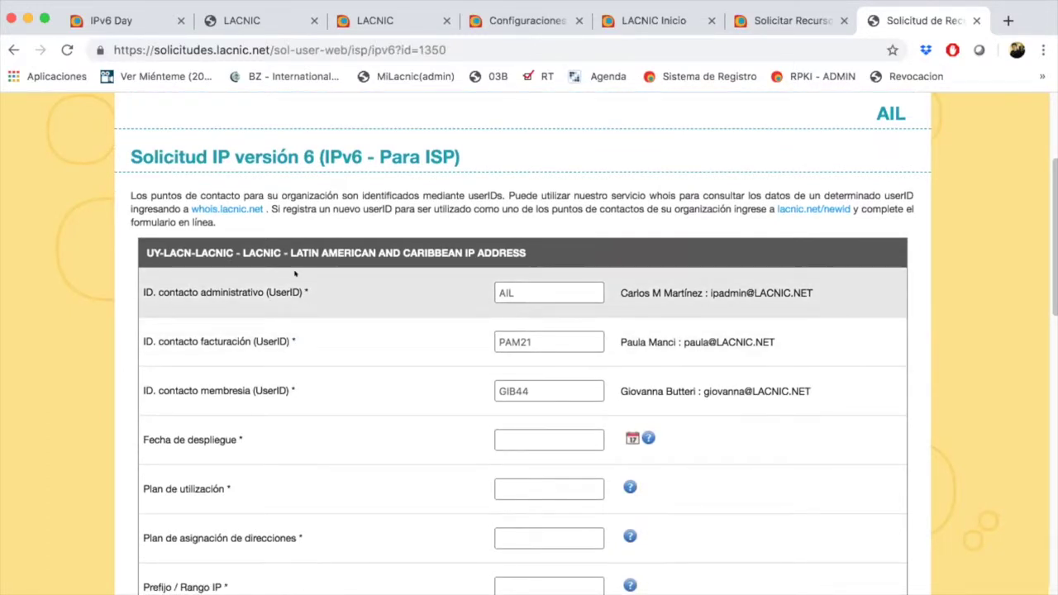
pyautogui.scroll(-1, 296, 276)
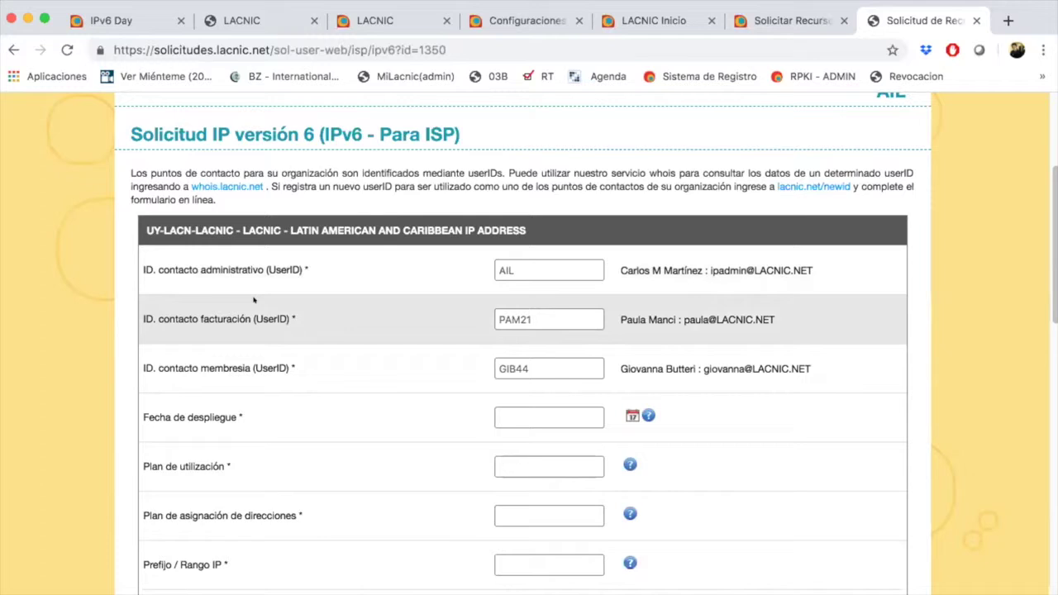
pyautogui.scroll(-2, 254, 300)
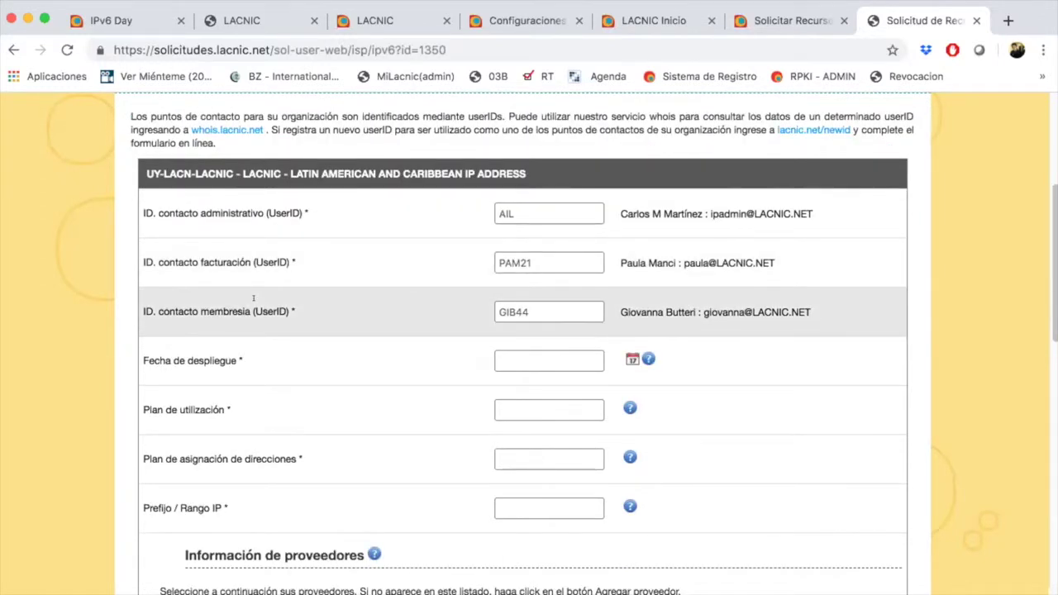
pyautogui.doubleClick(514, 312)
pyautogui.doubleClick(501, 262)
pyautogui.scroll(-1, 116, 315)
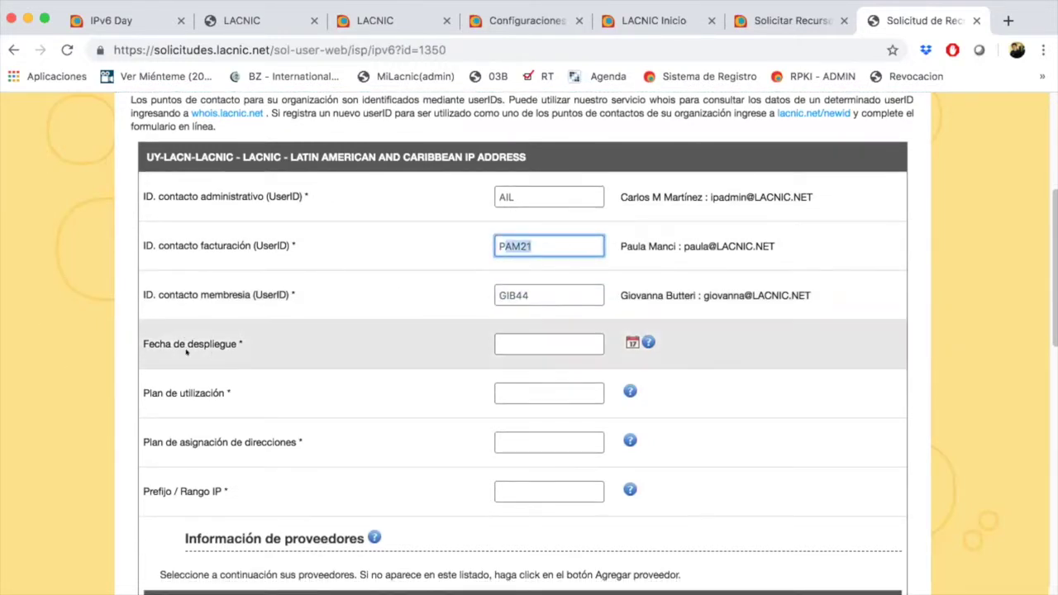
# Examine the required deployment date, utilization plan and address assignment plan fields of the IPv6 request
pyautogui.moveTo(160, 344); pyautogui.dragTo(278, 340)
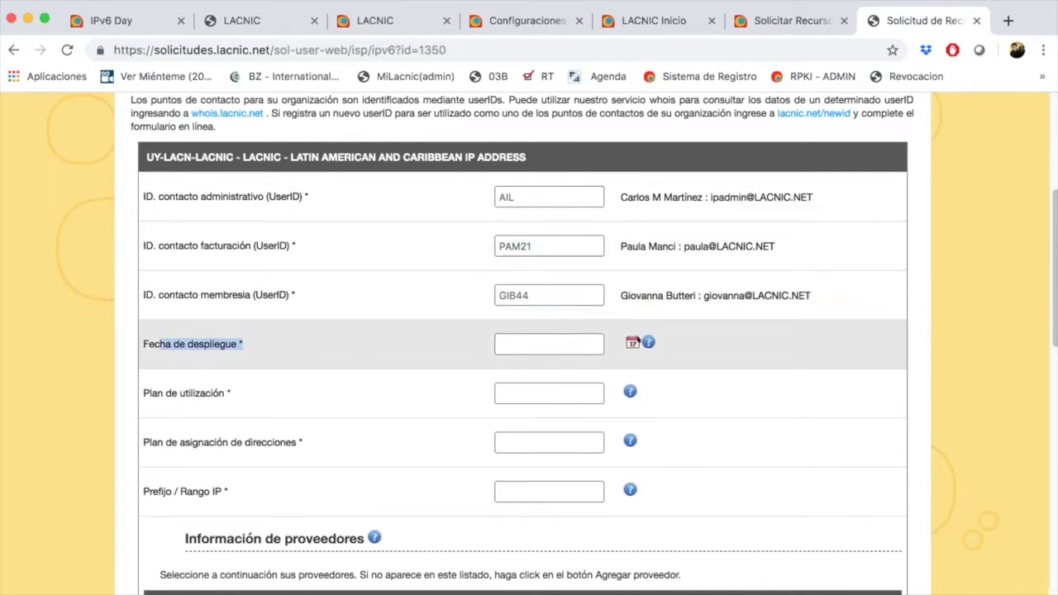
pyautogui.click(360, 337)
pyautogui.scroll(-1, 285, 337)
pyautogui.moveTo(165, 373); pyautogui.dragTo(241, 363)
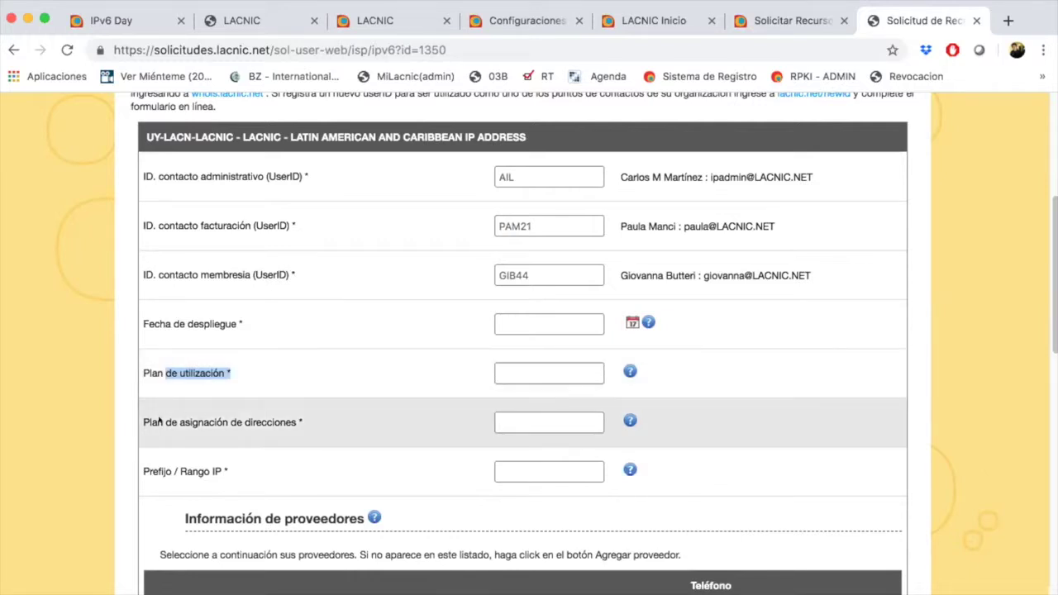
pyautogui.moveTo(161, 419); pyautogui.dragTo(305, 408)
pyautogui.click(306, 417)
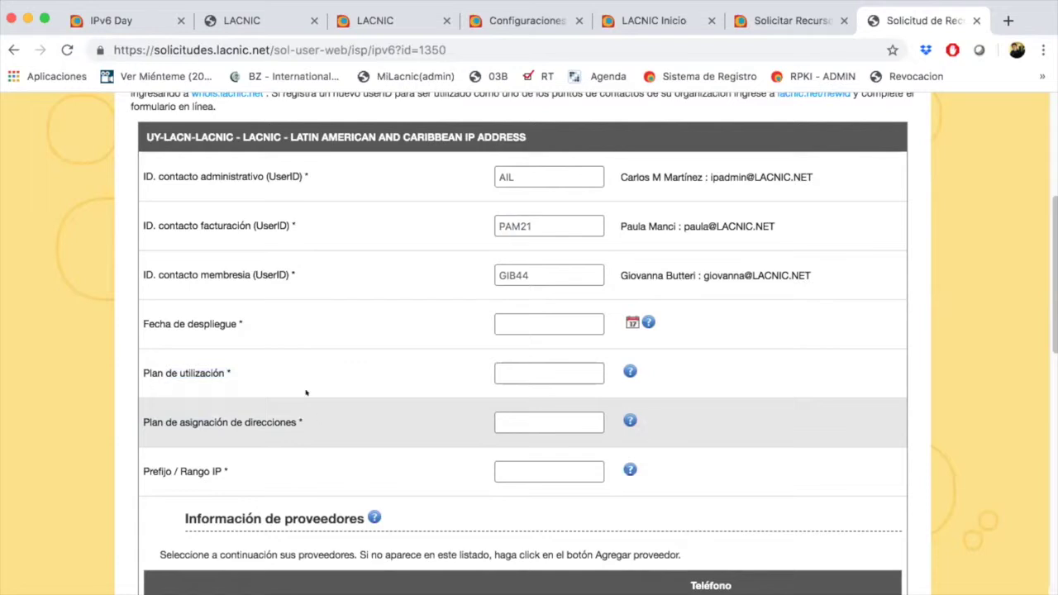
pyautogui.doubleClick(184, 416)
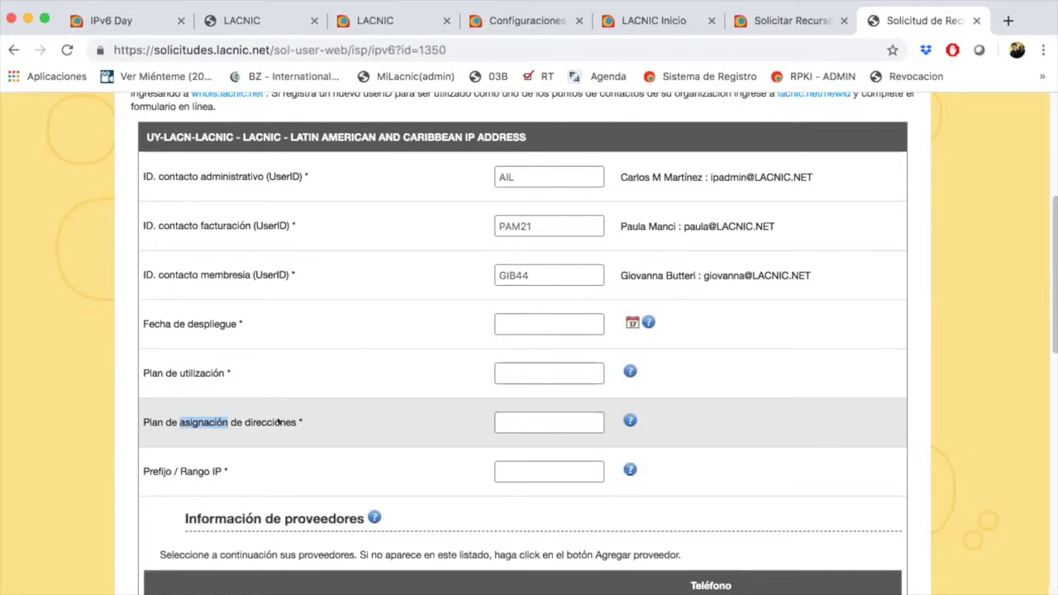
# Examine the "Prefijo / Rango IP" field and the provider information table of the IPv6 request form
pyautogui.moveTo(177, 469); pyautogui.dragTo(453, 457)
pyautogui.click(529, 463)
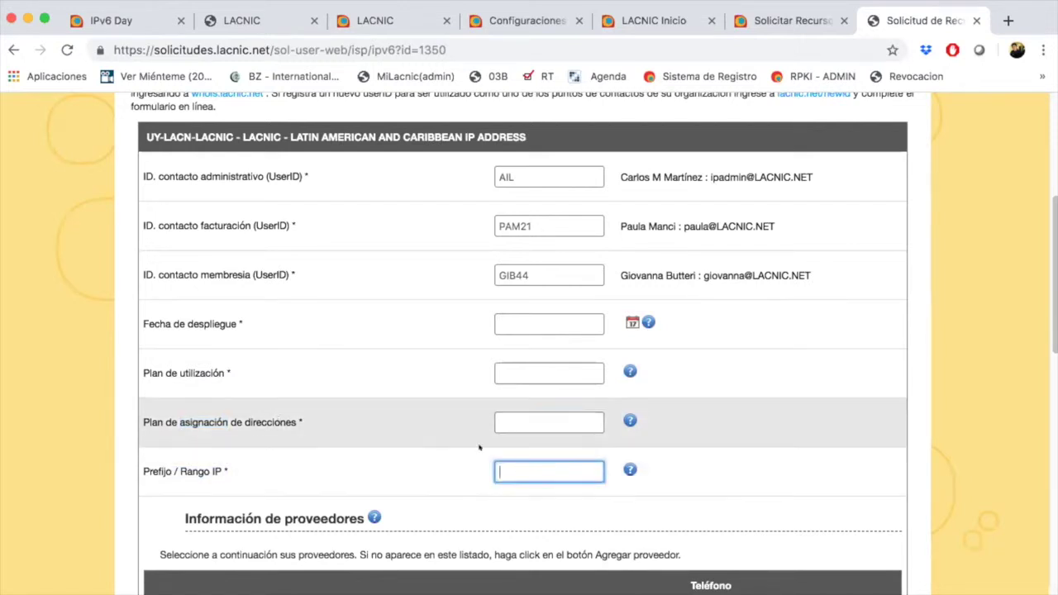
pyautogui.scroll(-1, 107, 413)
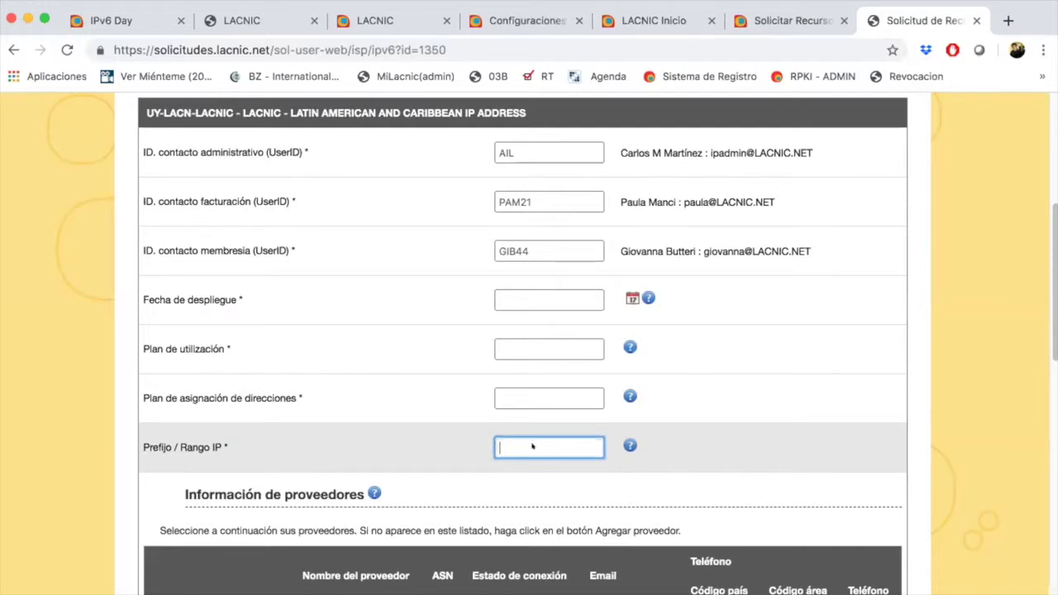
pyautogui.scroll(-1, 201, 429)
pyautogui.scroll(-5, 201, 429)
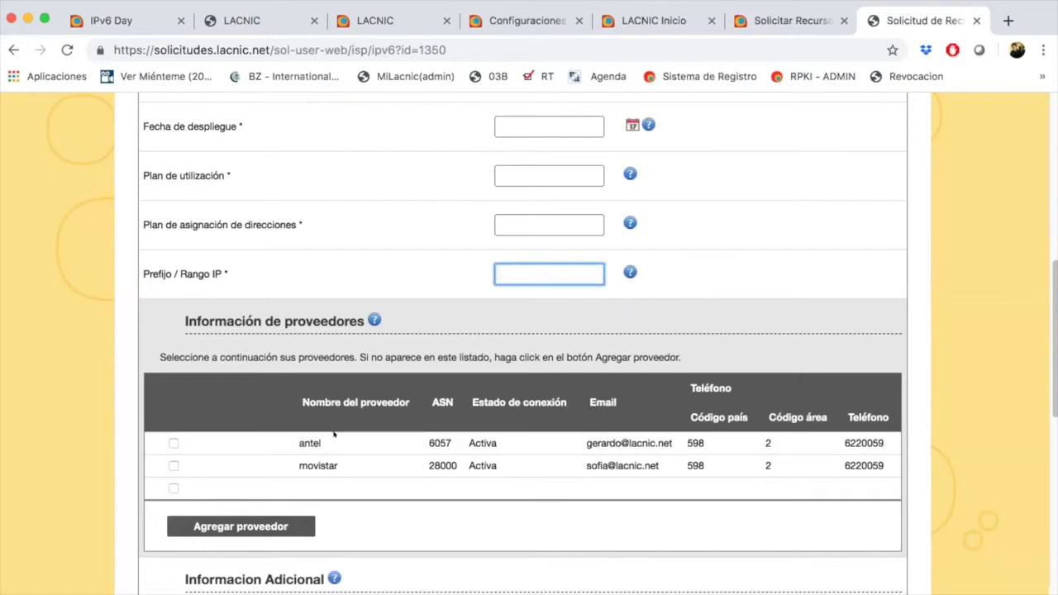
pyautogui.scroll(-2, 345, 402)
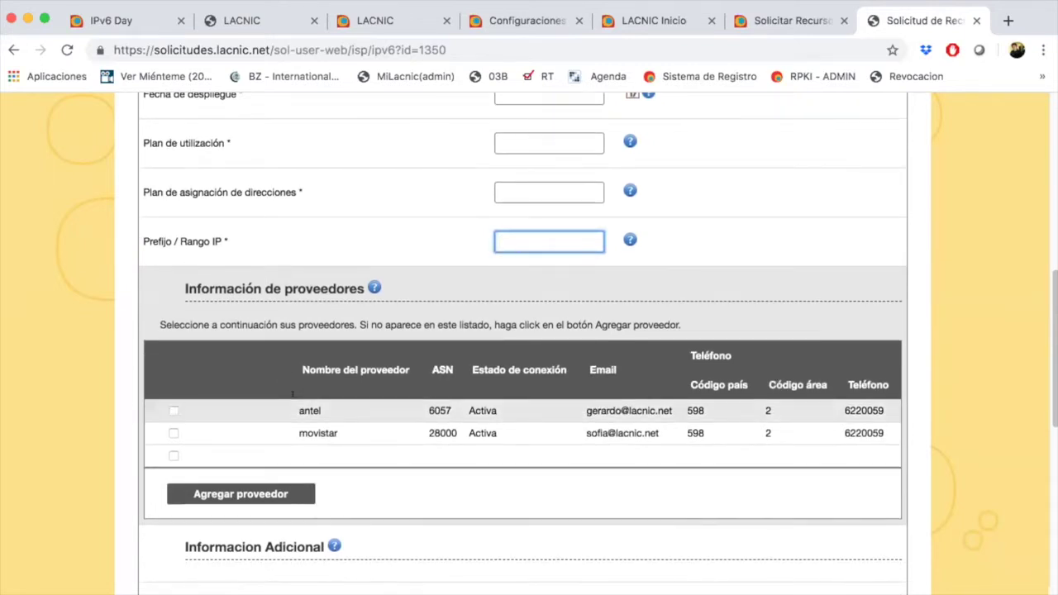
pyautogui.scroll(-4, 292, 394)
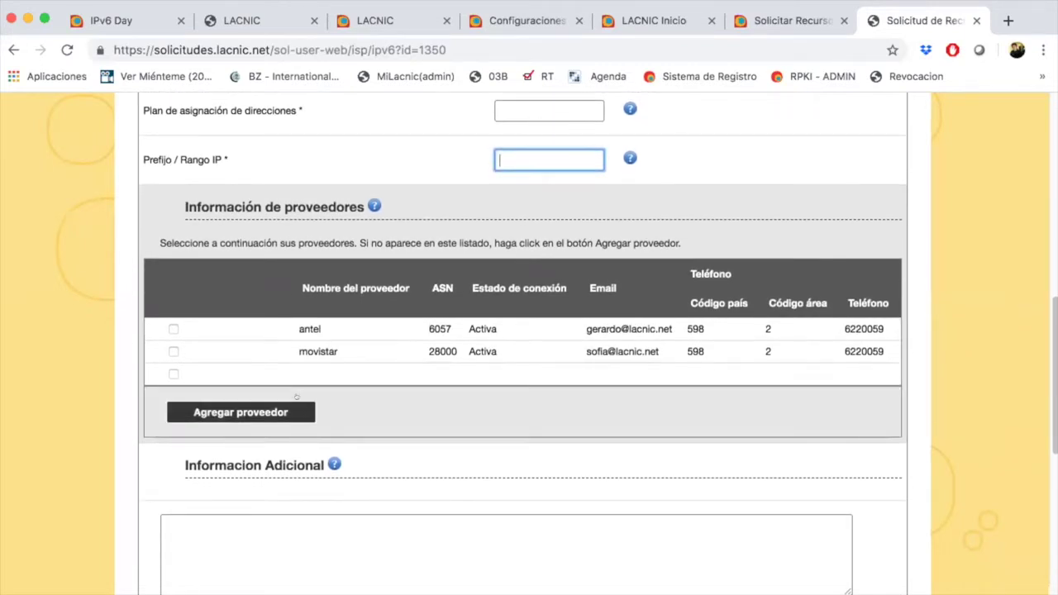
# Examine the "Informacion Adicional" field and the file types accepted for attached additional documentation
pyautogui.scroll(-5, 290, 400)
pyautogui.click(263, 431)
pyautogui.scroll(-4, 83, 418)
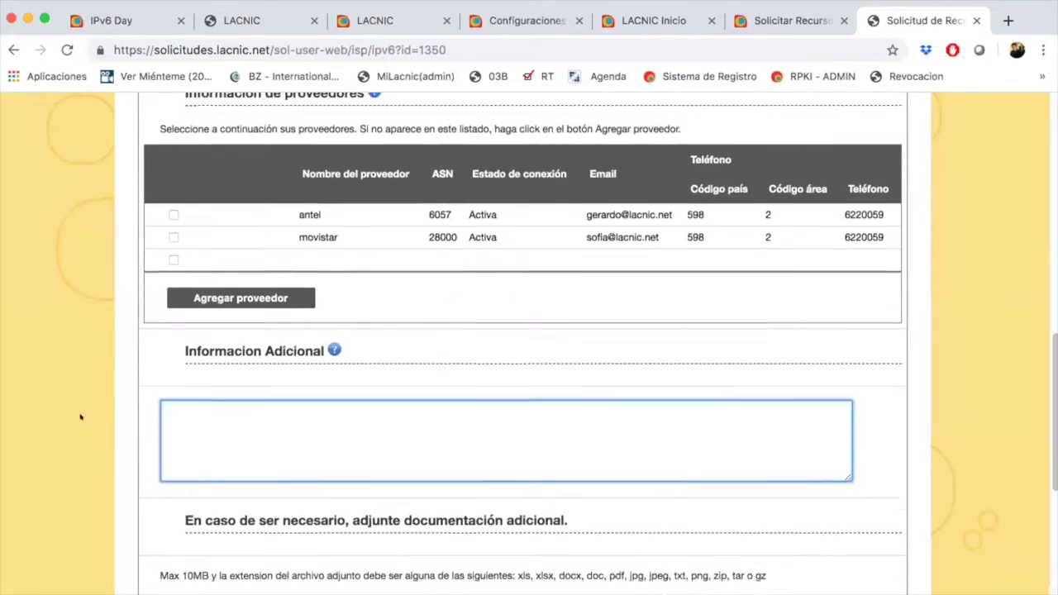
pyautogui.scroll(-3, 83, 413)
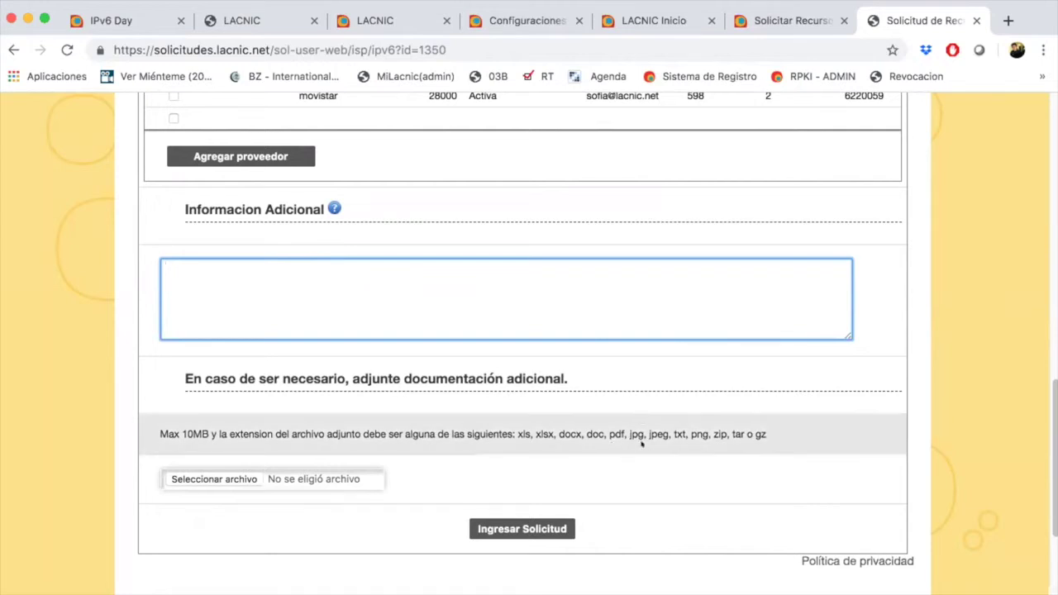
pyautogui.moveTo(530, 432); pyautogui.dragTo(733, 419)
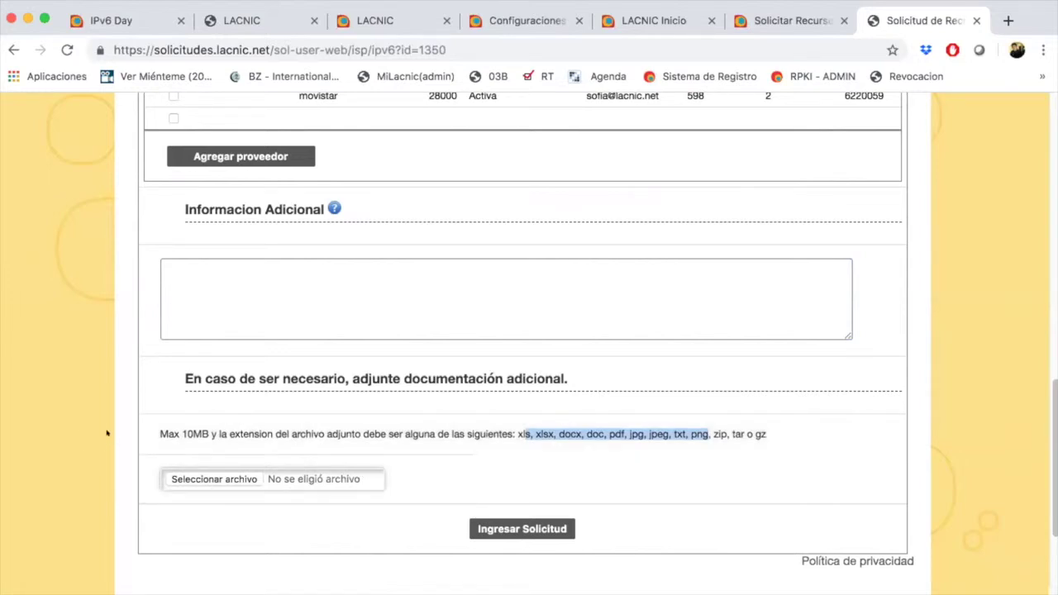
# Examine the logged-in user ID and the introductory text on identifying contact points by userIDs and consulting whois
pyautogui.scroll(10, 108, 433)
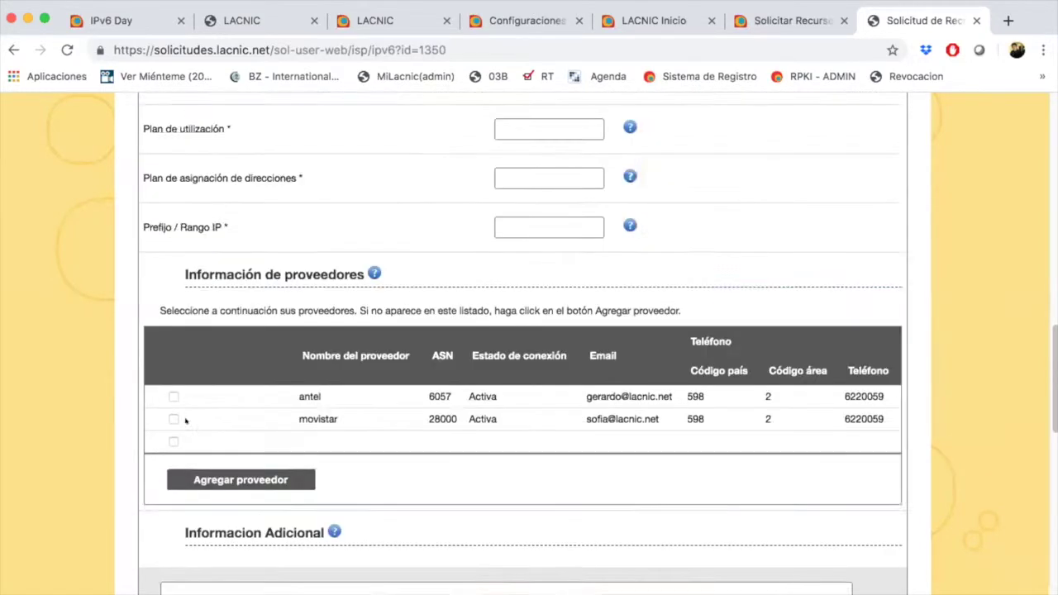
pyautogui.doubleClick(892, 169)
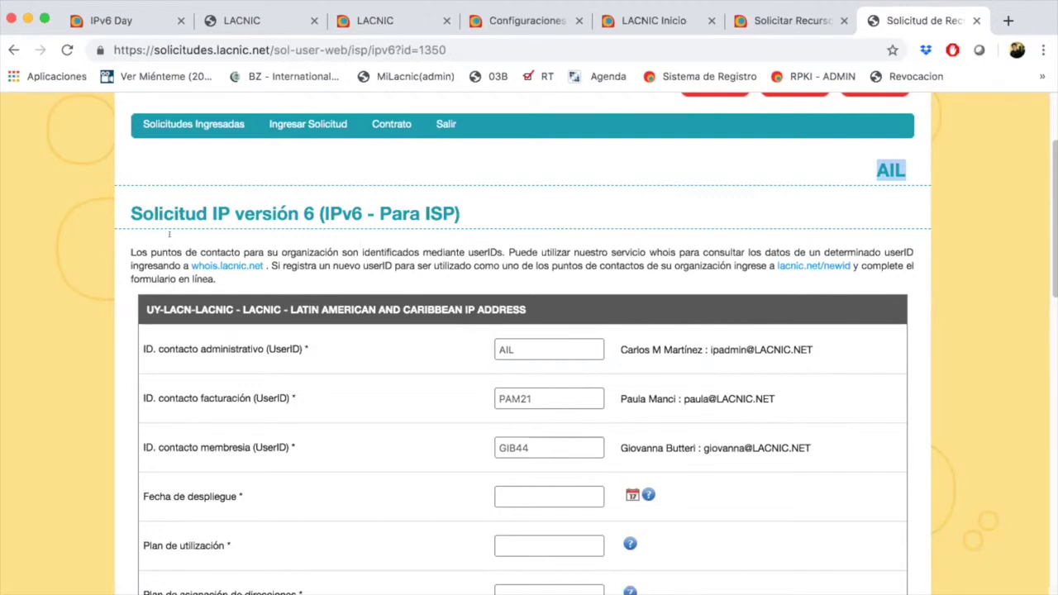
pyautogui.moveTo(132, 249); pyautogui.dragTo(157, 246)
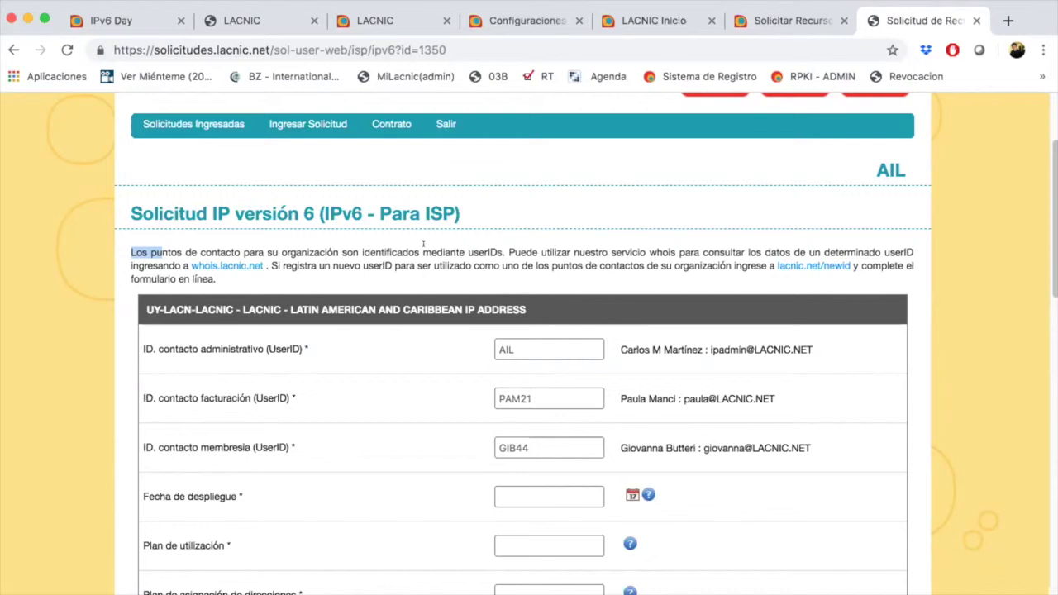
pyautogui.moveTo(430, 253); pyautogui.dragTo(491, 252)
pyautogui.click(491, 253)
pyautogui.moveTo(611, 253); pyautogui.dragTo(473, 266)
pyautogui.moveTo(354, 252); pyautogui.dragTo(396, 244)
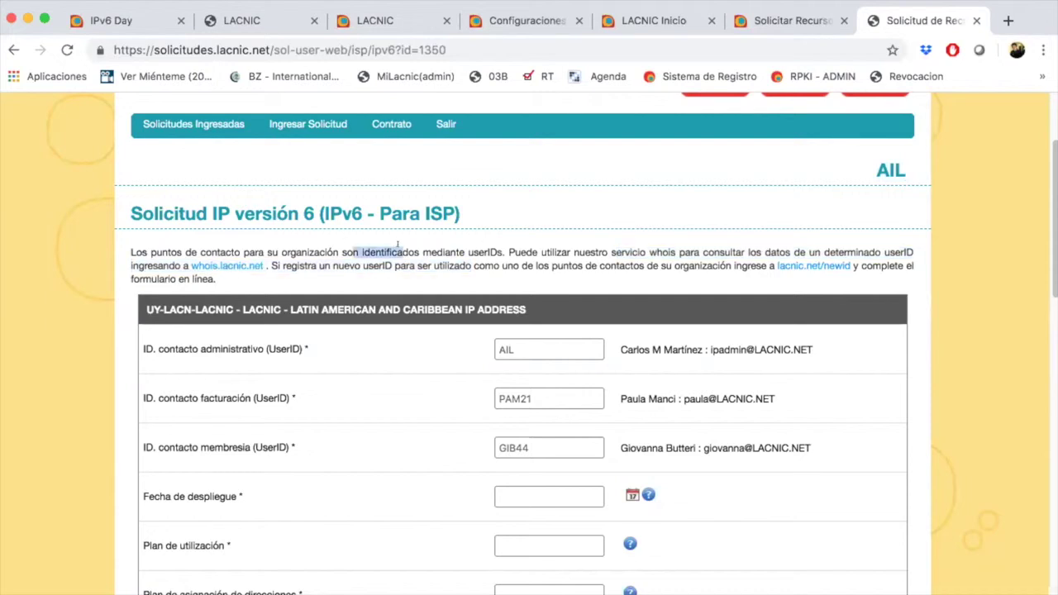